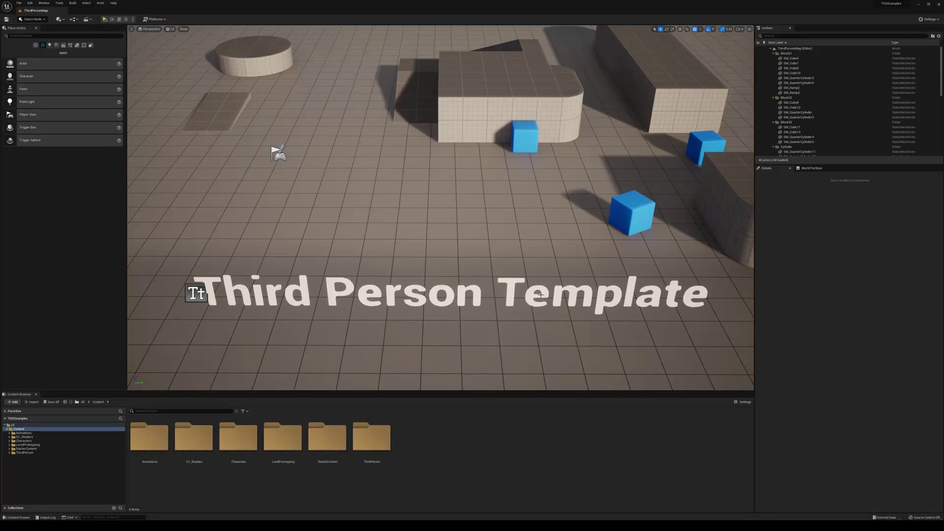
# Select several actors in turn, including the floor, sky sphere and mannequin characters, to inspect their details.
pyautogui.moveTo(508, 239)
pyautogui.mouseDown(button='right')
pyautogui.moveTo(522, 209)
pyautogui.moveTo(493, 249)
pyautogui.moveTo(509, 228)
pyautogui.mouseUp(button='right')
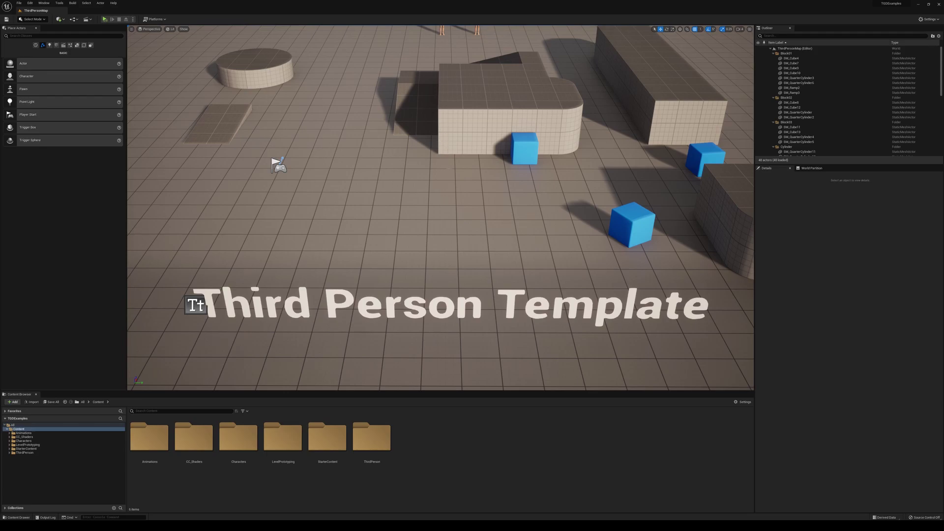
pyautogui.click(455, 163)
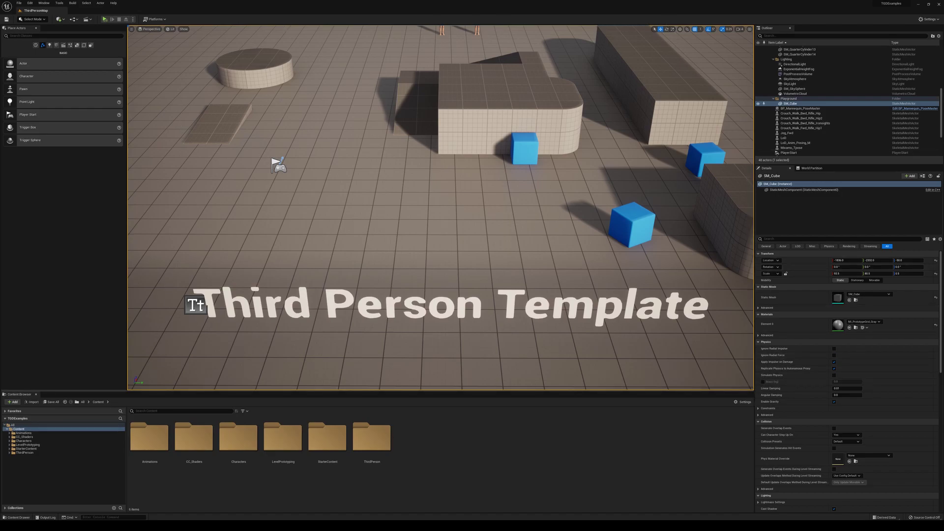
pyautogui.moveTo(440, 208); pyautogui.dragTo(489, 193, button='right')
pyautogui.click(794, 88)
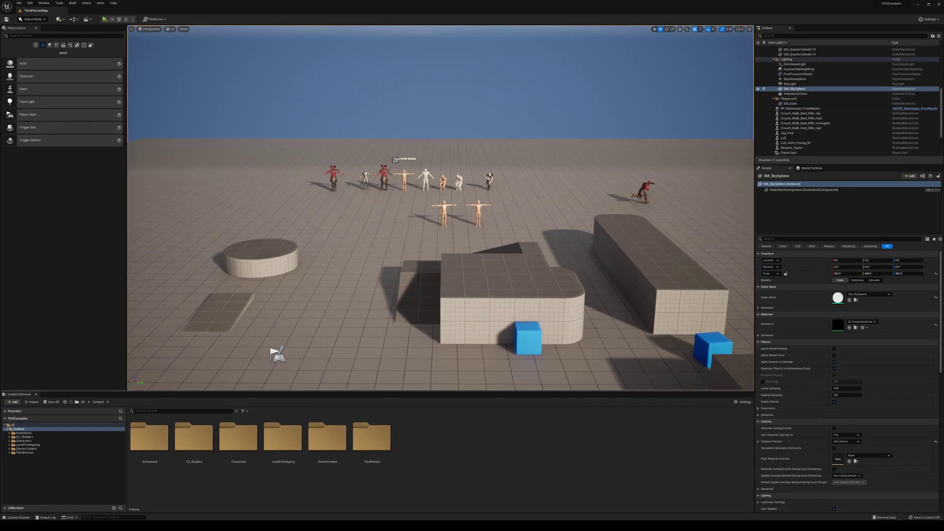
pyautogui.click(790, 103)
pyautogui.click(426, 179)
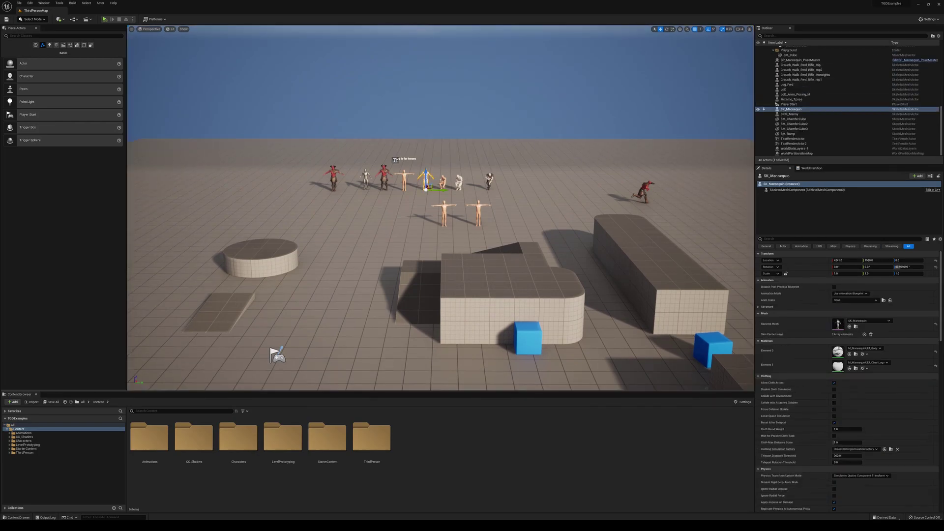
pyautogui.click(426, 206)
pyautogui.click(490, 179)
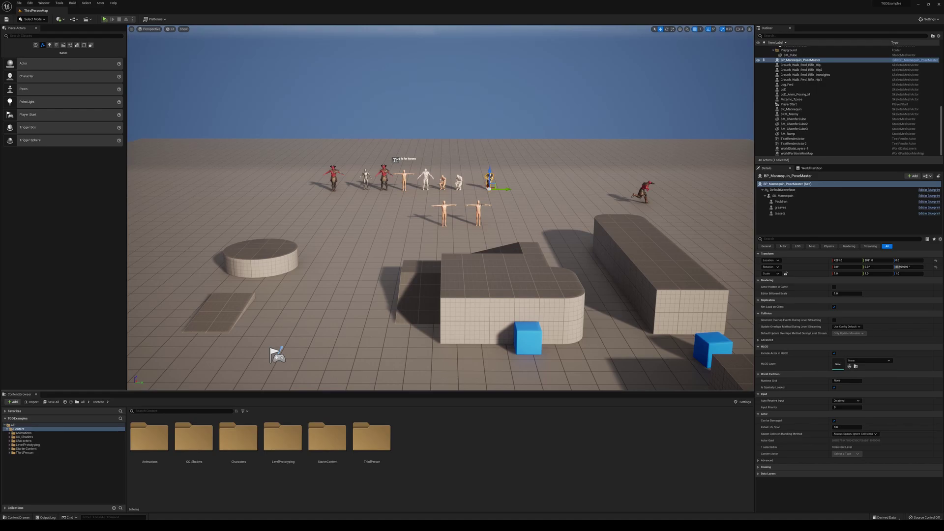
pyautogui.click(479, 209)
pyautogui.click(511, 275)
# Select the long rectangular block SM_Cube8 behind the blue cubes and move it slightly across the floor.
pyautogui.click(624, 255)
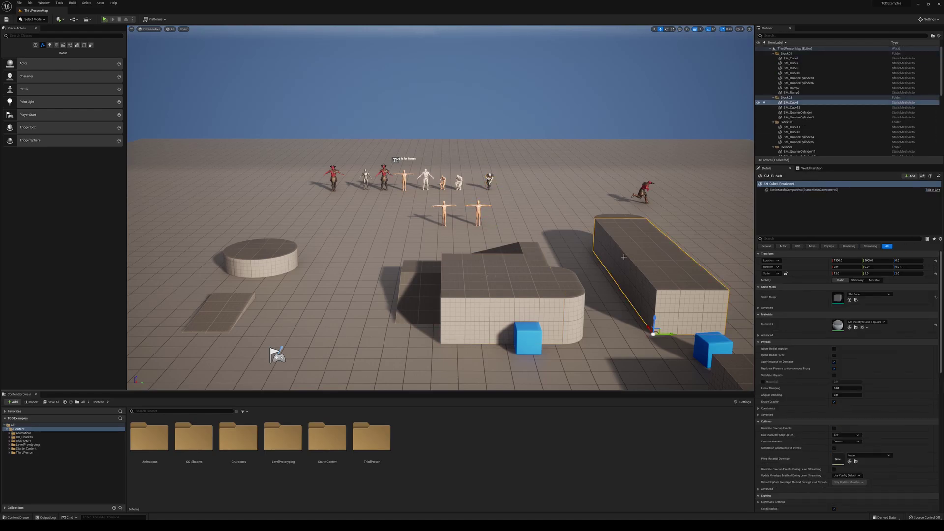
pyautogui.moveTo(624, 256); pyautogui.dragTo(655, 348, button='right')
pyautogui.moveTo(590, 251); pyautogui.dragTo(658, 251, button='right')
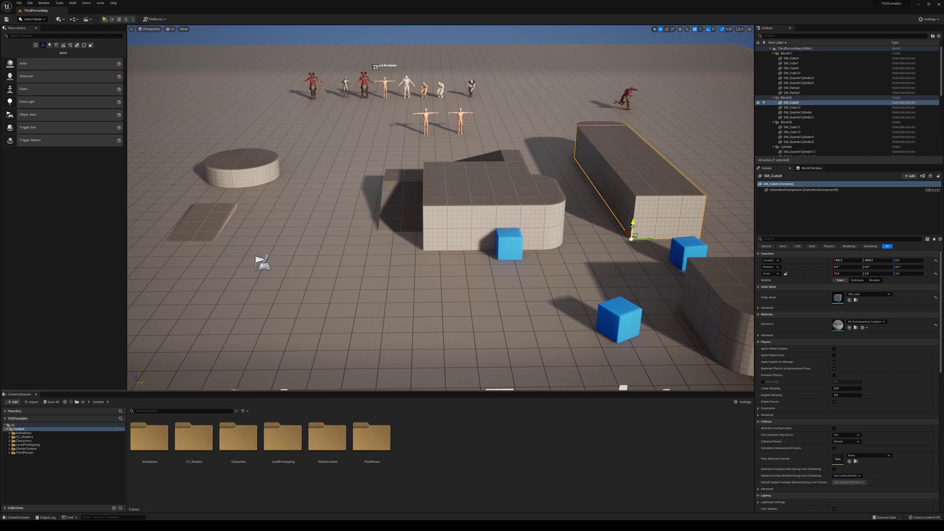
pyautogui.moveTo(634, 225)
pyautogui.mouseDown()
pyautogui.moveTo(648, 189)
pyautogui.moveTo(651, 118)
pyautogui.moveTo(655, 233)
pyautogui.moveTo(580, 235)
pyautogui.moveTo(644, 237)
pyautogui.moveTo(622, 235)
pyautogui.moveTo(603, 184)
pyautogui.moveTo(649, 266)
pyautogui.moveTo(613, 194)
pyautogui.moveTo(622, 227)
pyautogui.mouseUp()
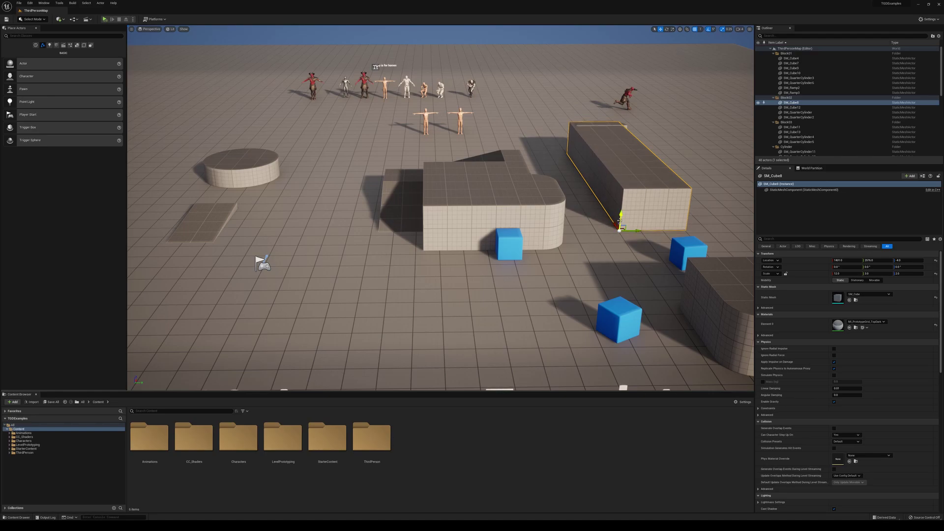
# Fly the camera around the level to examine the blocks, characters and template text from several angles and heights.
pyautogui.moveTo(440, 207); pyautogui.dragTo(610, 214, button='right')
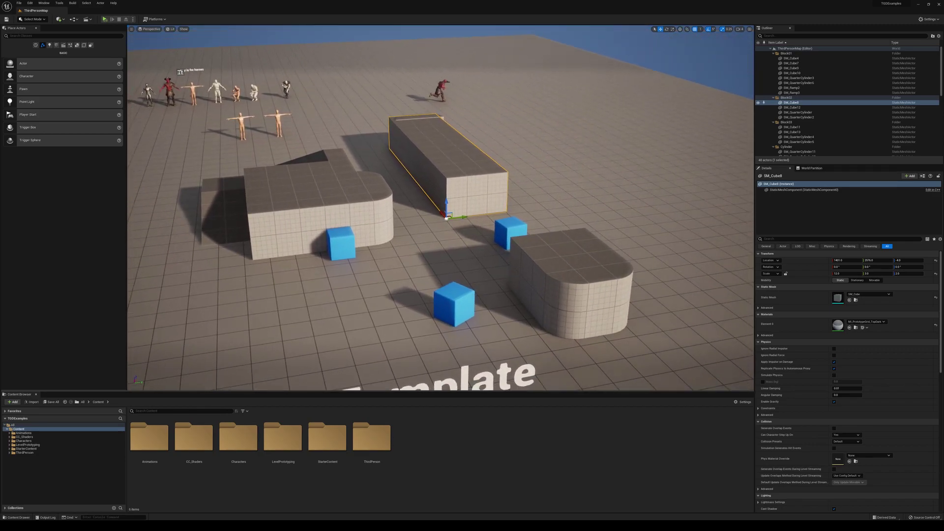
pyautogui.press('w')
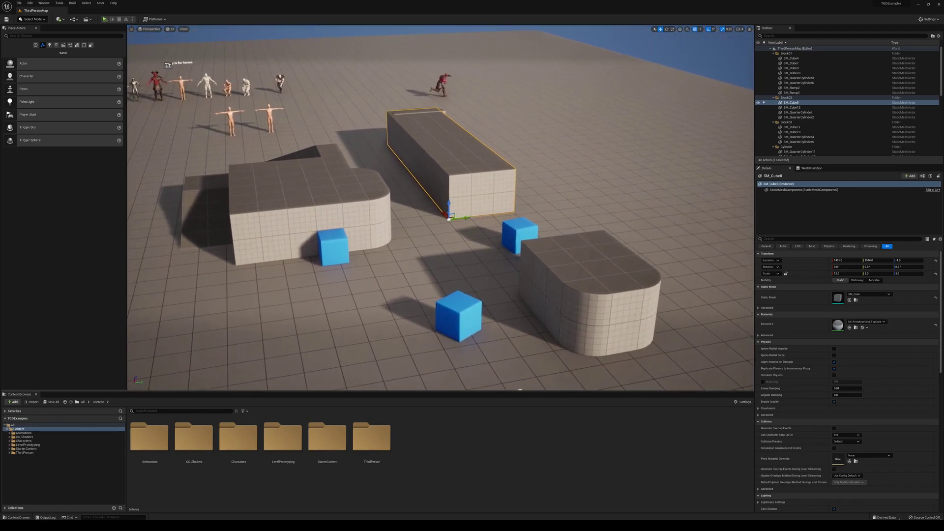
pyautogui.press('a')
pyautogui.press('s')
pyautogui.press('d')
pyautogui.press('a')
pyautogui.press('w')
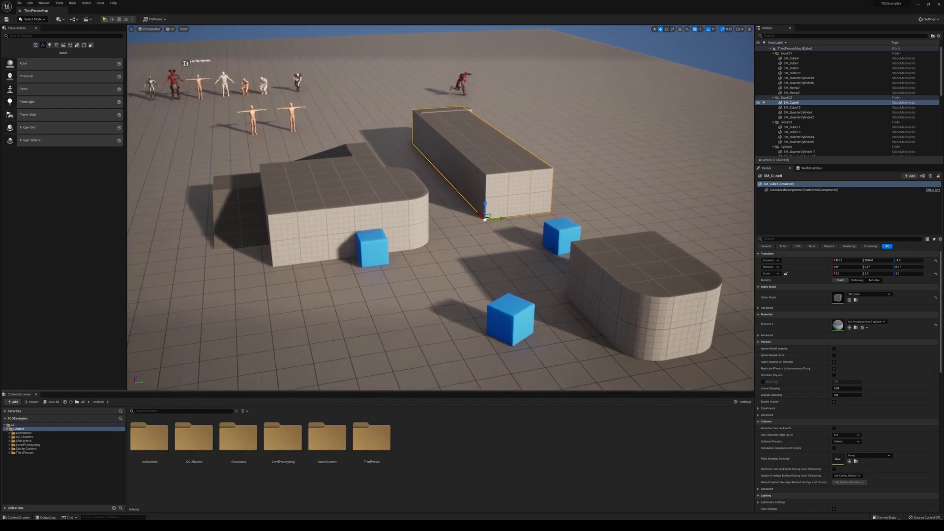
pyautogui.press('d')
pyautogui.press('s')
pyautogui.press('a')
pyautogui.press('s')
pyautogui.press('d')
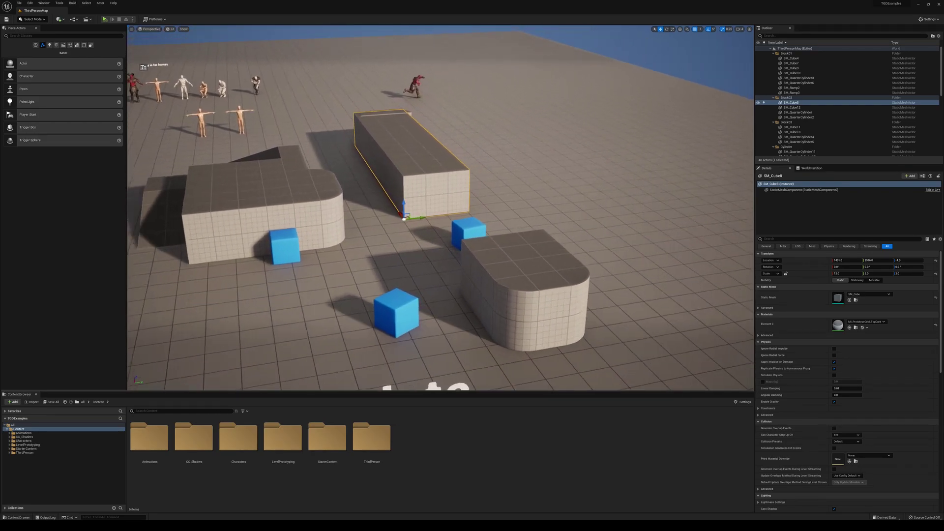
pyautogui.press('a')
pyautogui.moveTo(441, 208); pyautogui.dragTo(196, 167, button='right')
pyautogui.press('w')
pyautogui.press('d')
pyautogui.press('w')
pyautogui.press('w')
pyautogui.press('s')
pyautogui.press('a')
pyautogui.press('e')
pyautogui.press('w')
pyautogui.moveTo(698, 211); pyautogui.dragTo(559, 176, button='right')
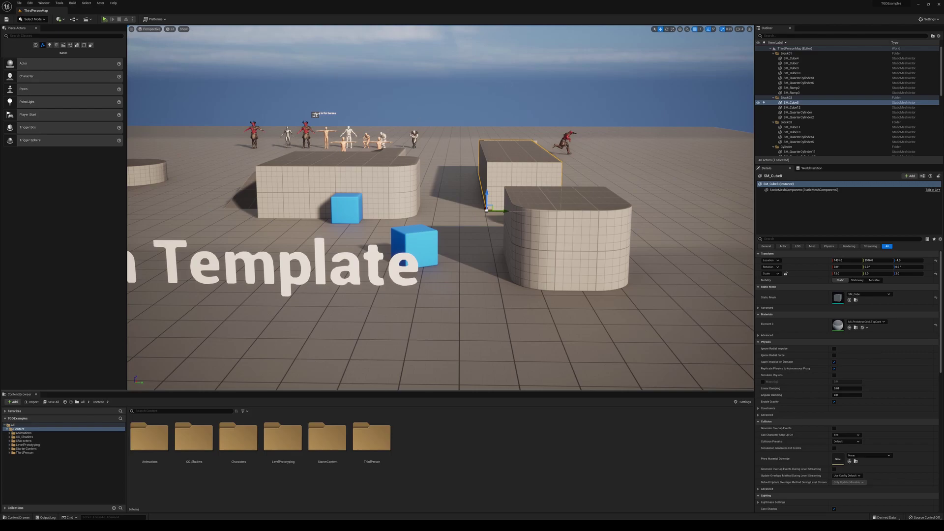
pyautogui.moveTo(476, 236); pyautogui.dragTo(476, 236, button='right')
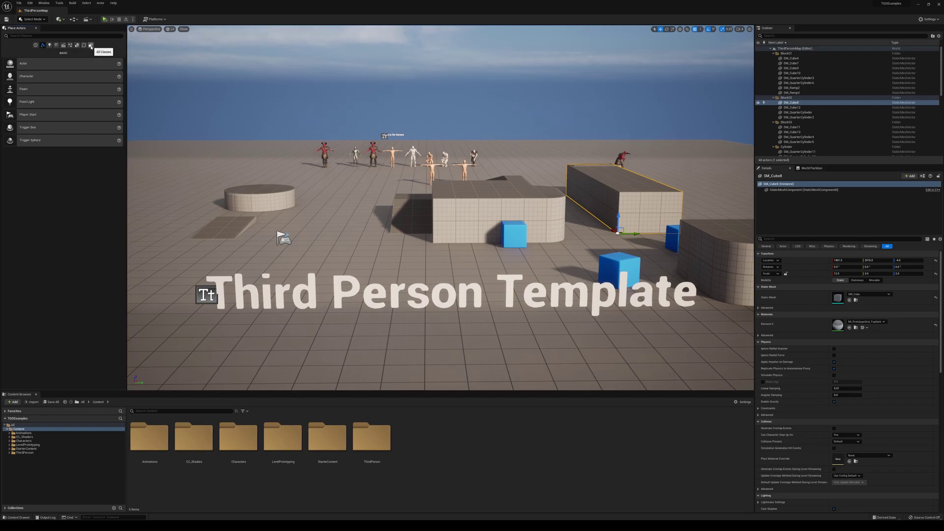
# Place a basic Cube shape in the level in front of the characters and delete it again.
pyautogui.click(57, 45)
pyautogui.moveTo(39, 63); pyautogui.dragTo(375, 160)
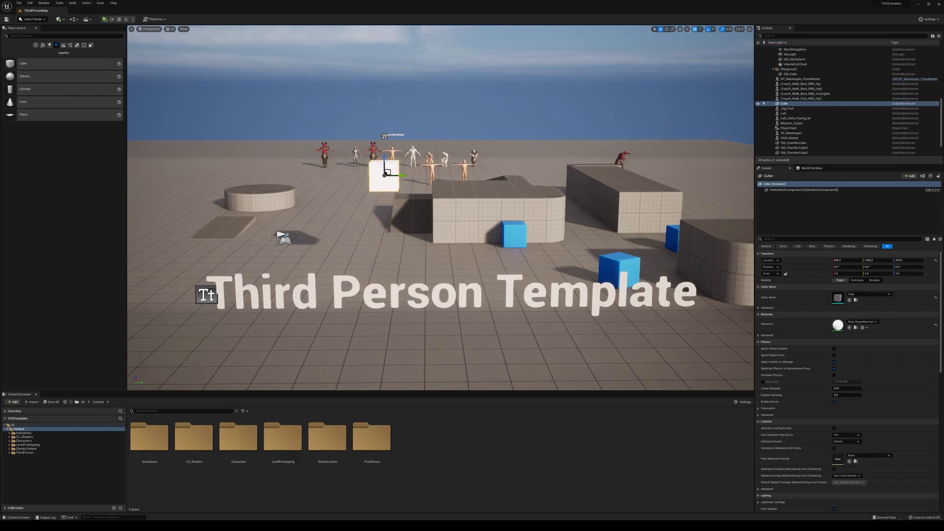
pyautogui.press('Delete')
# Place a Point Light on the floor beside the central block and delete it again.
pyautogui.click(50, 45)
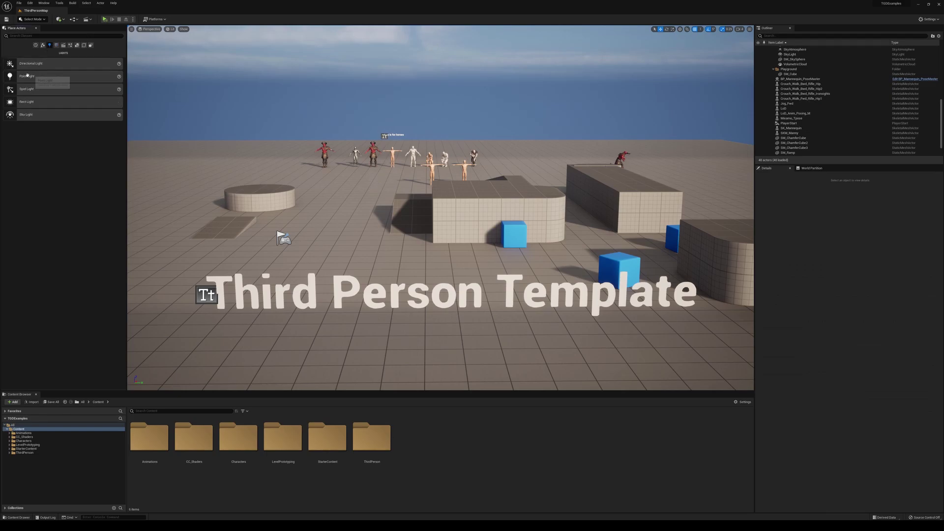
pyautogui.moveTo(27, 76); pyautogui.dragTo(420, 227)
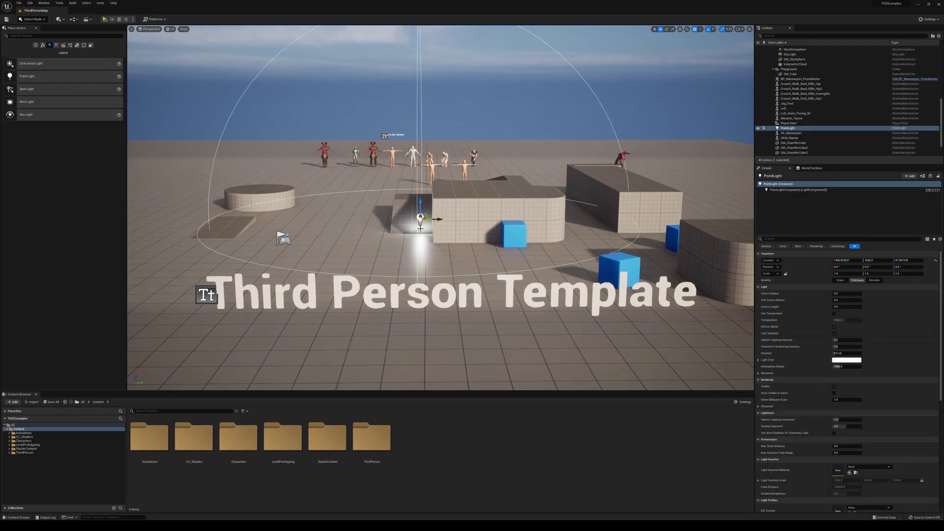
pyautogui.press('Delete')
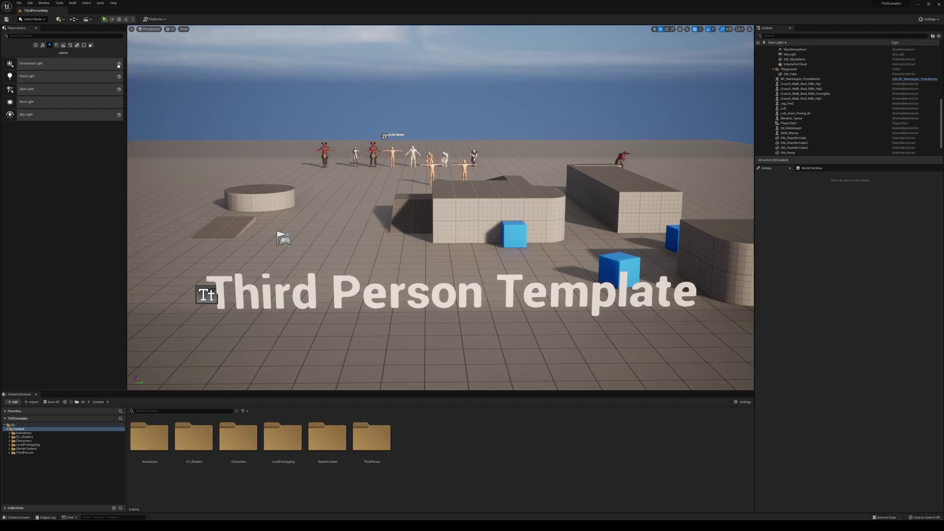
# Open the Directional Light documentation page in the browser, view it maximized, and return to the Unreal Editor.
pyautogui.moveTo(118, 64)
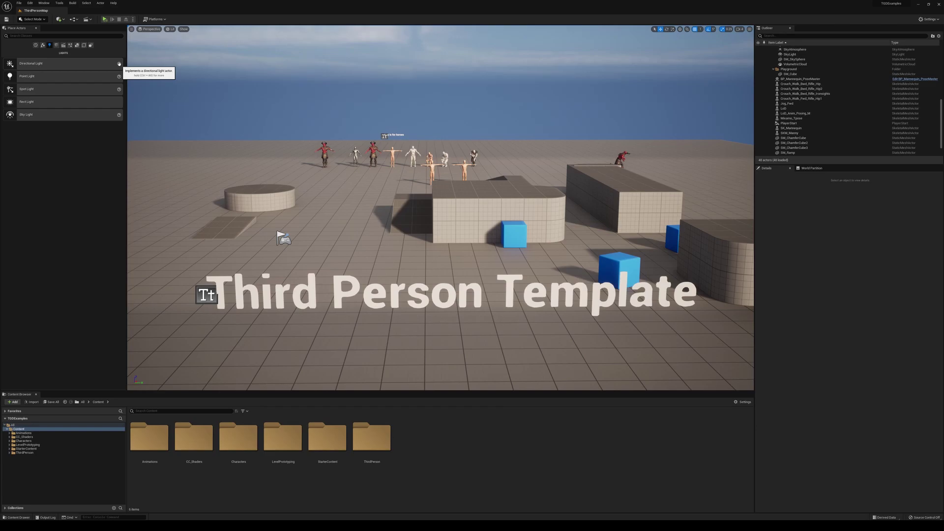
pyautogui.hotkey('ctrl', 'alt')
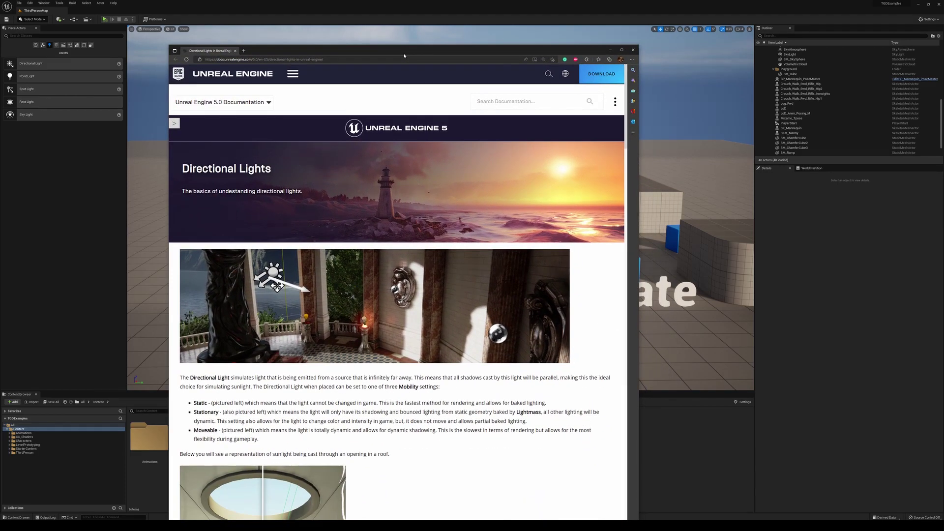
pyautogui.doubleClick(403, 52)
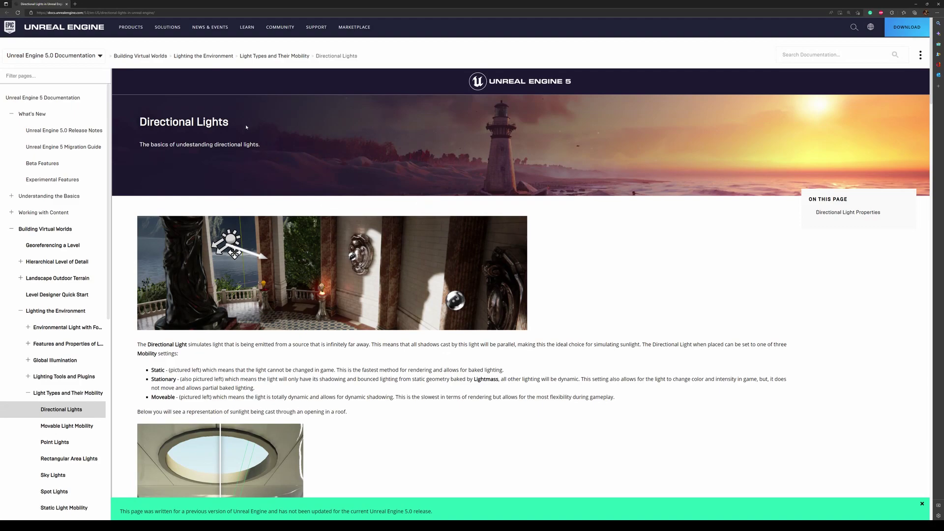
pyautogui.click(914, 4)
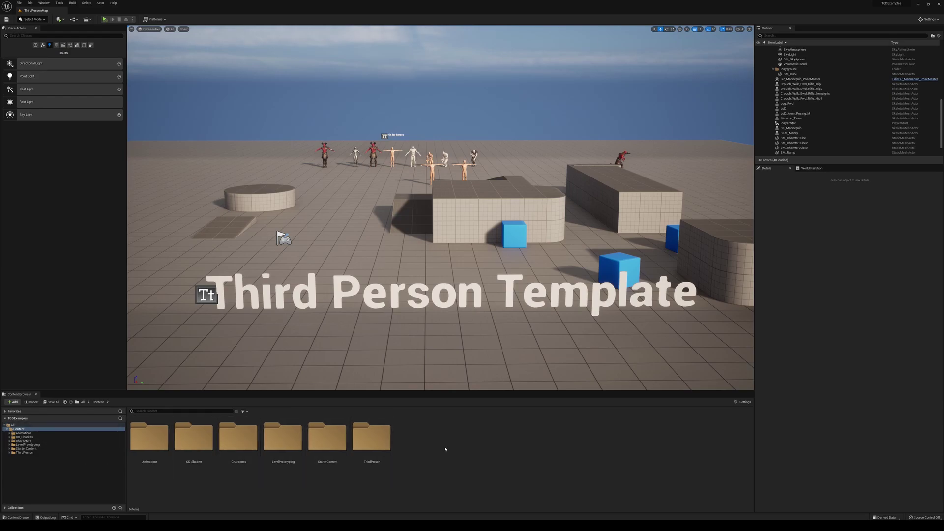
# Expand the Animations folder in the project's folder tree to view its subfolders.
pyautogui.click(149, 437)
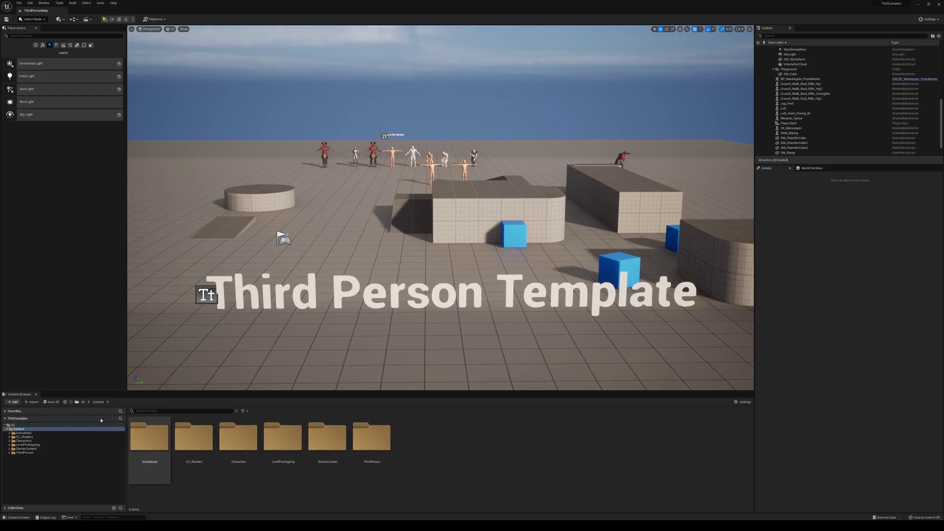
pyautogui.click(437, 457)
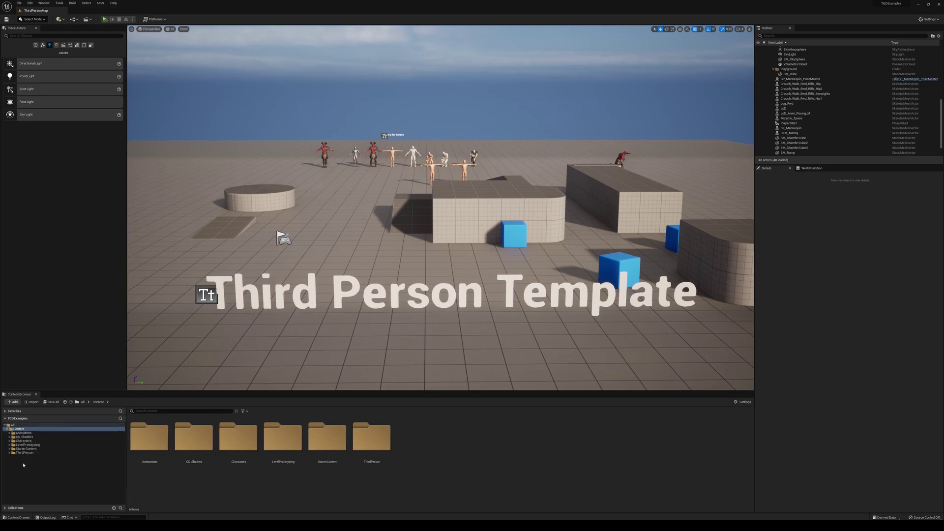
pyautogui.click(10, 433)
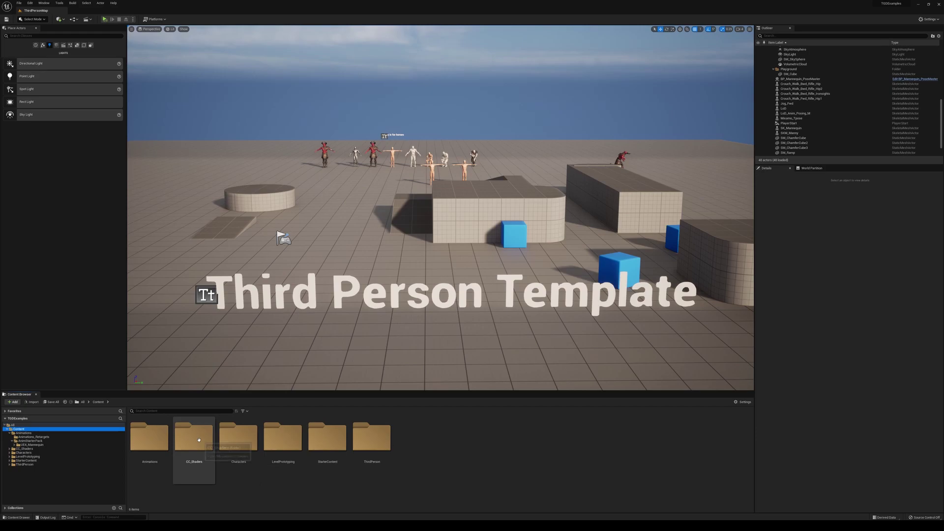
# Open the Characters/Mannequin_UE4/Meshes folder to view the mannequin's mesh assets.
pyautogui.click(238, 445)
pyautogui.doubleClick(238, 446)
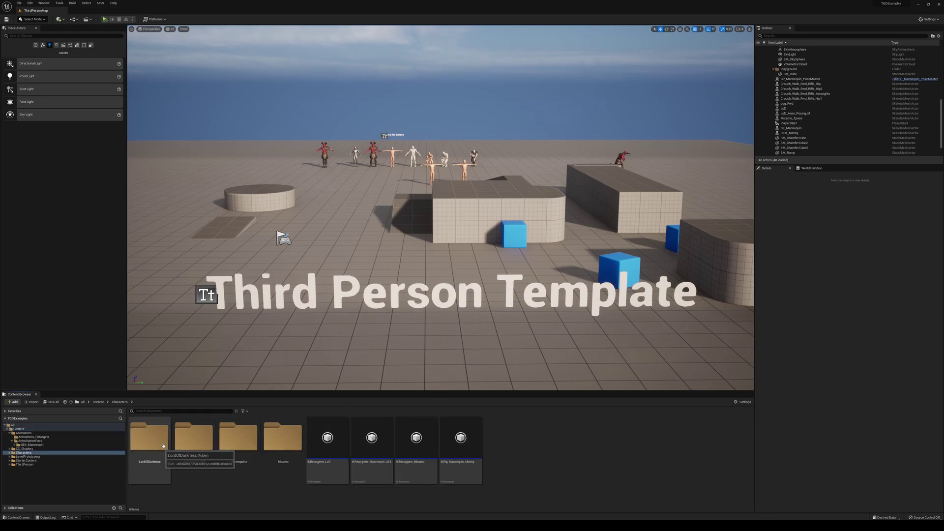
pyautogui.doubleClick(194, 437)
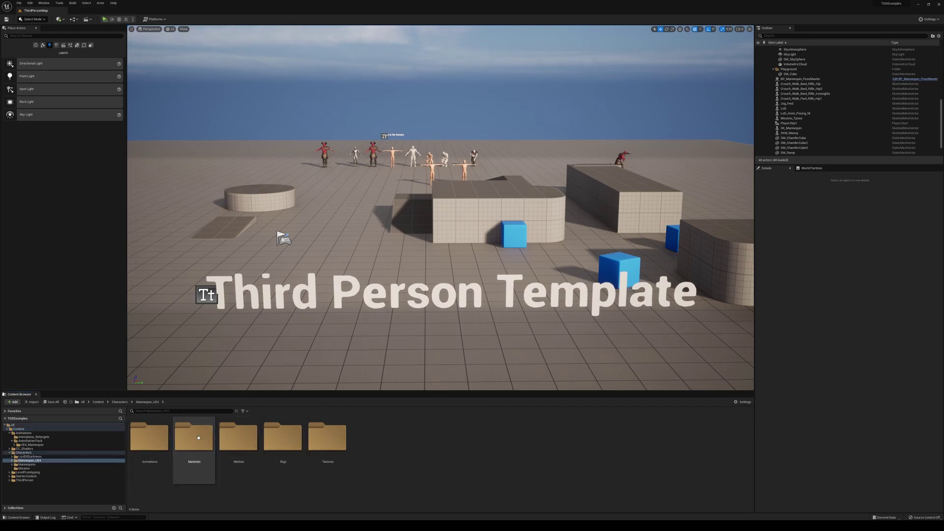
pyautogui.click(246, 444)
pyautogui.doubleClick(246, 444)
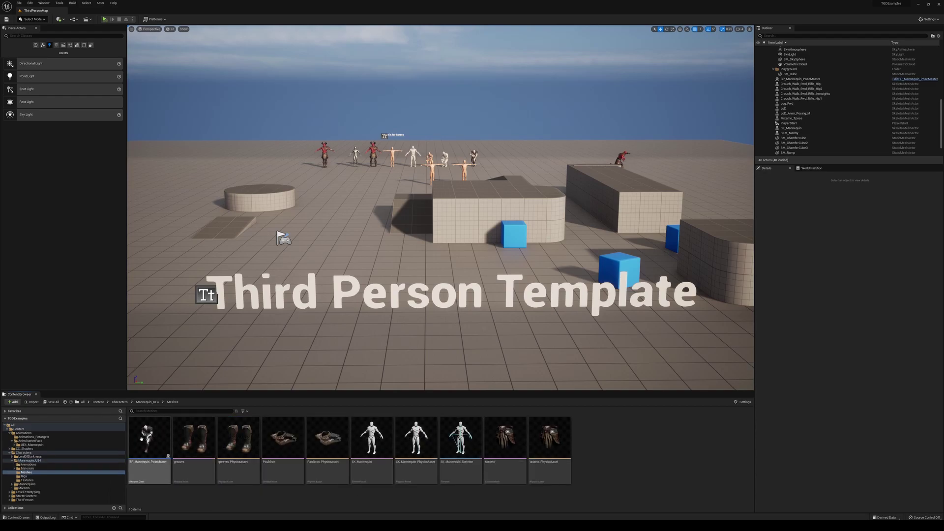
# Place the SM_Cube mesh from LevelPrototyping/Meshes on the floor in front of the ramp, and return to the Content folder.
pyautogui.click(98, 402)
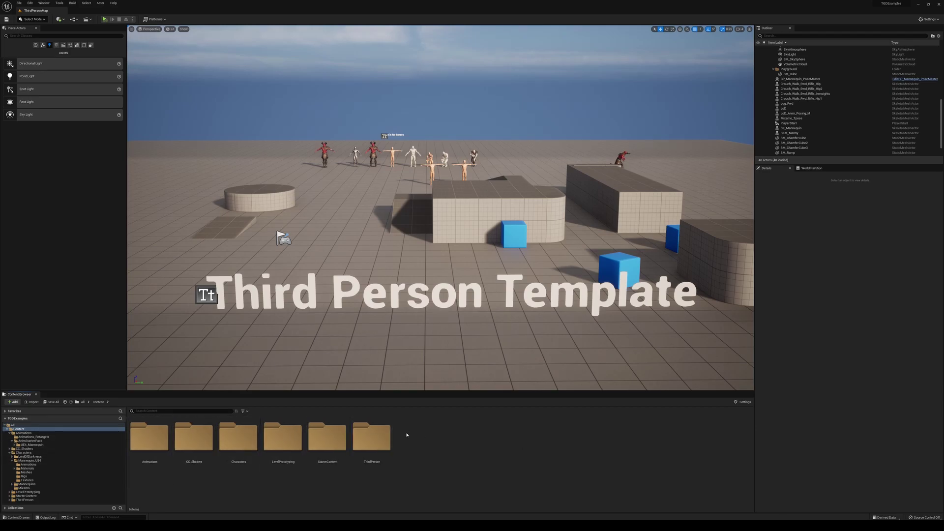
pyautogui.doubleClick(274, 445)
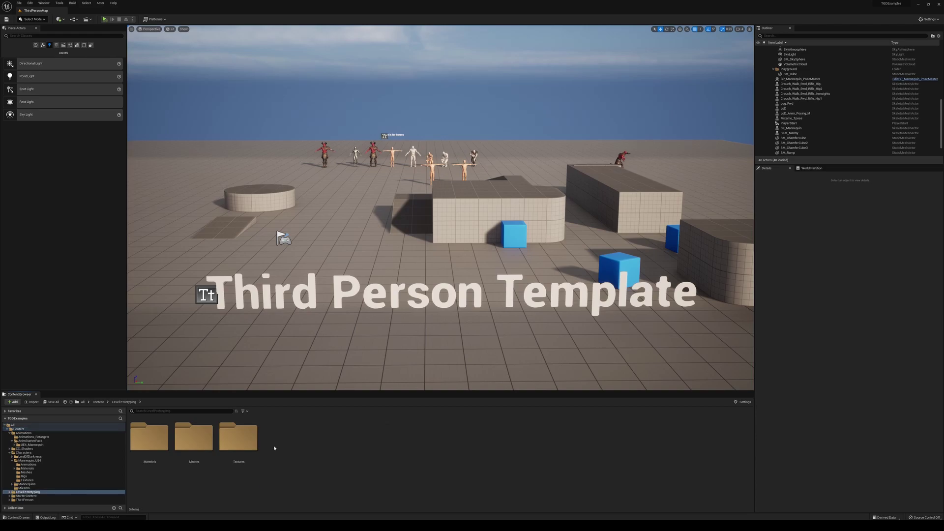
pyautogui.click(186, 442)
pyautogui.doubleClick(186, 442)
pyautogui.moveTo(186, 442); pyautogui.dragTo(218, 270)
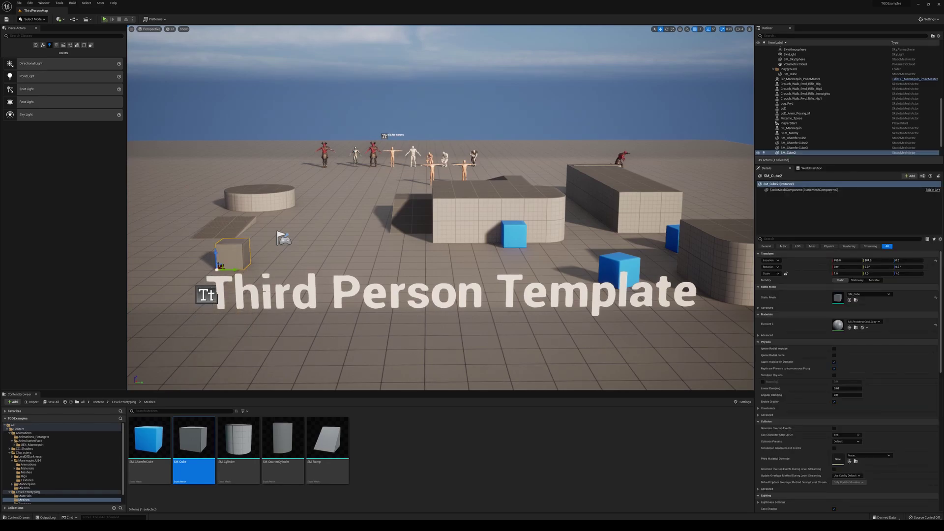
pyautogui.click(98, 402)
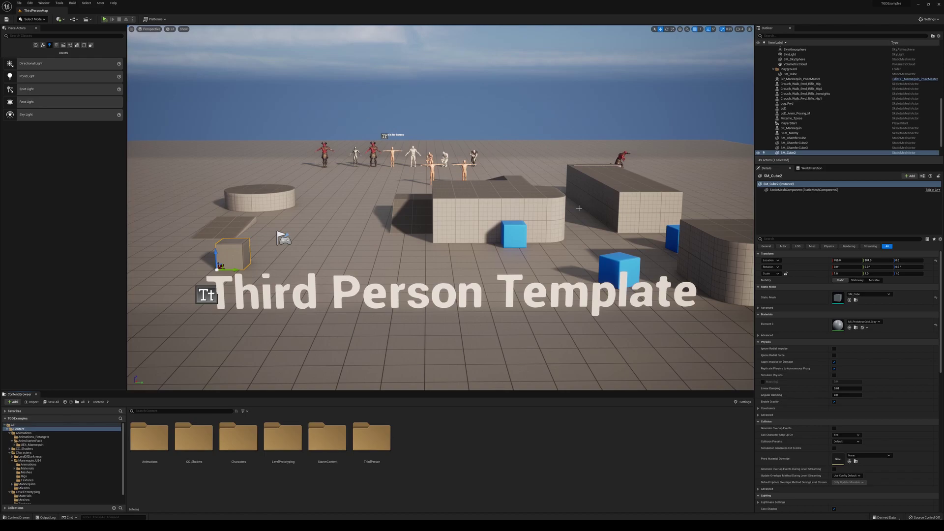
# Select several cubes, quarter cylinders and a ramp from the Block01 folder one by one, ending with SM_Cube10, to locate them in the level.
pyautogui.moveTo(579, 208); pyautogui.dragTo(486, 258, button='right')
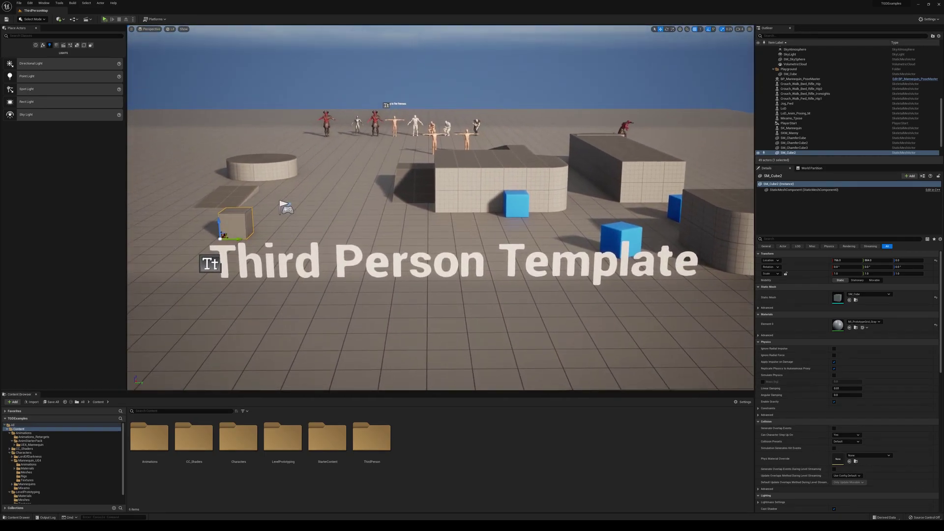
pyautogui.moveTo(572, 231); pyautogui.dragTo(579, 229, button='right')
pyautogui.scroll(10, 793, 84)
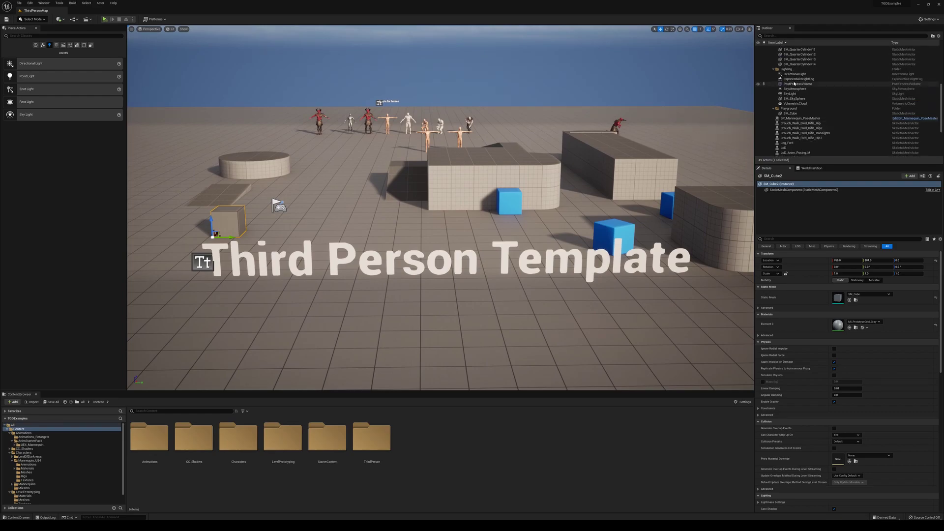
pyautogui.scroll(-5, 794, 83)
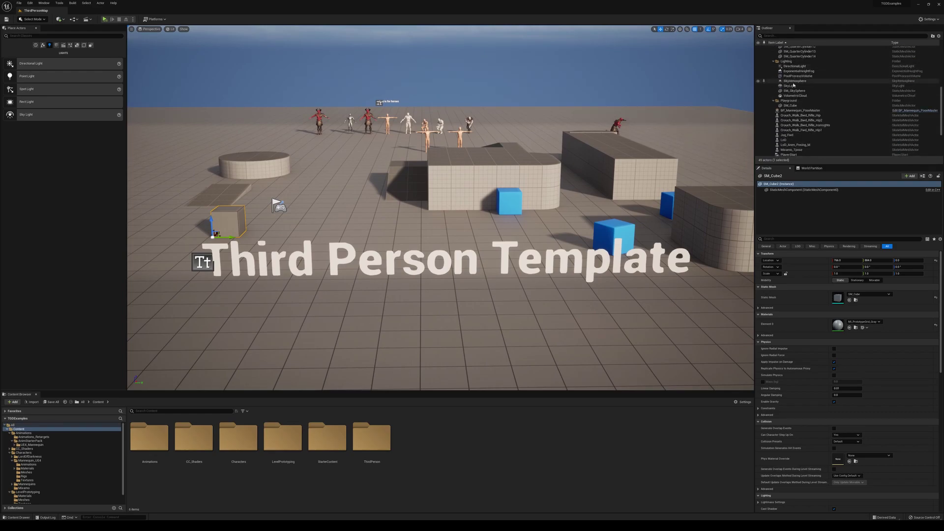
pyautogui.scroll(5, 793, 84)
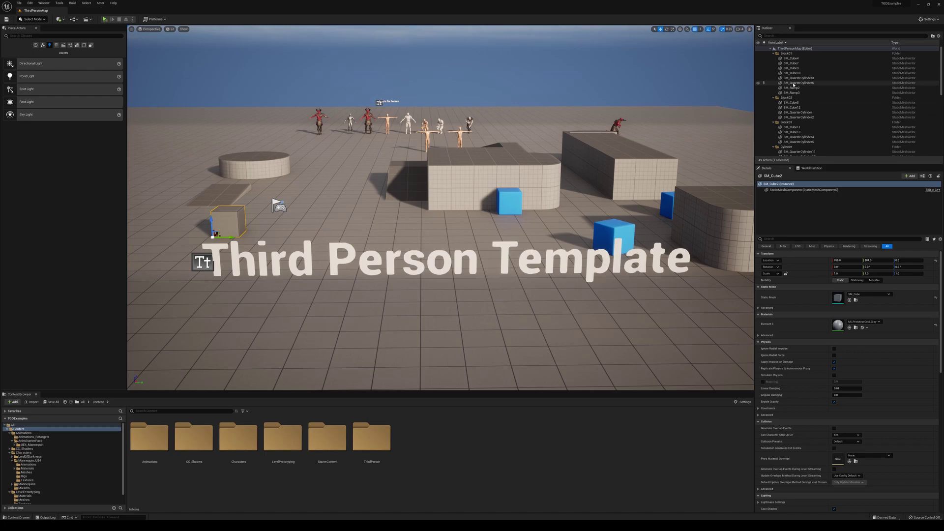
pyautogui.click(790, 58)
pyautogui.click(791, 63)
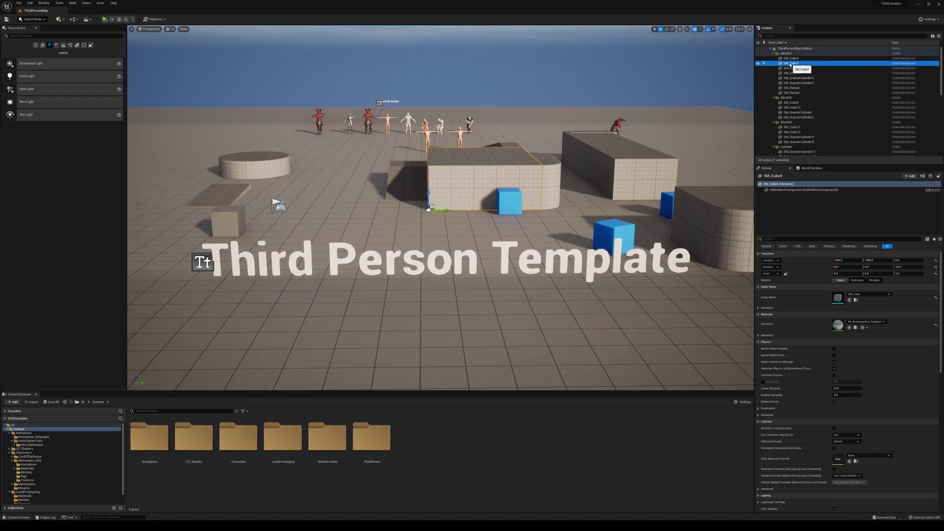
pyautogui.click(790, 68)
pyautogui.click(790, 73)
pyautogui.click(790, 83)
pyautogui.click(791, 89)
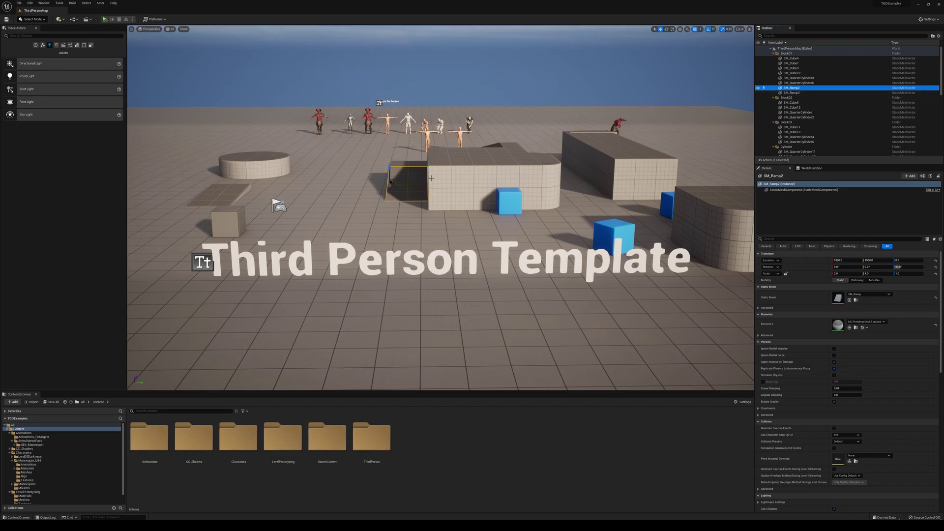
pyautogui.click(797, 78)
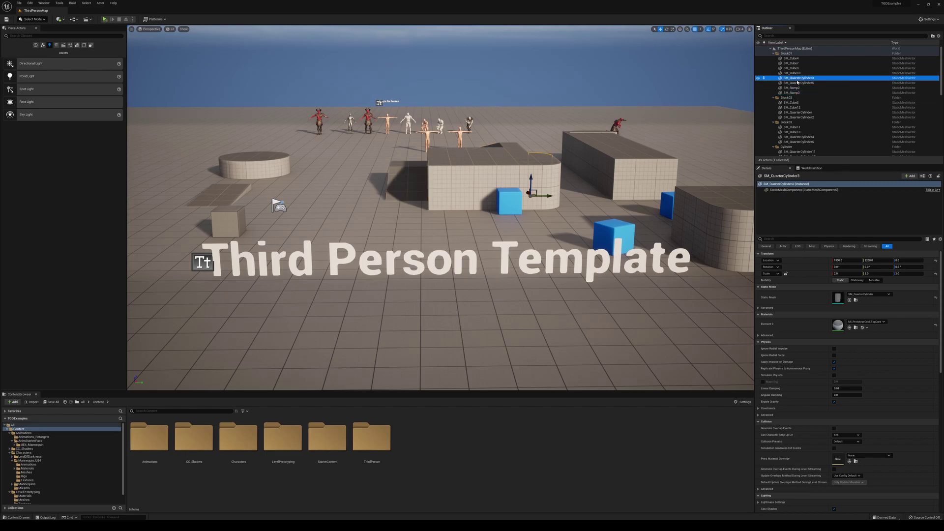
pyautogui.click(792, 73)
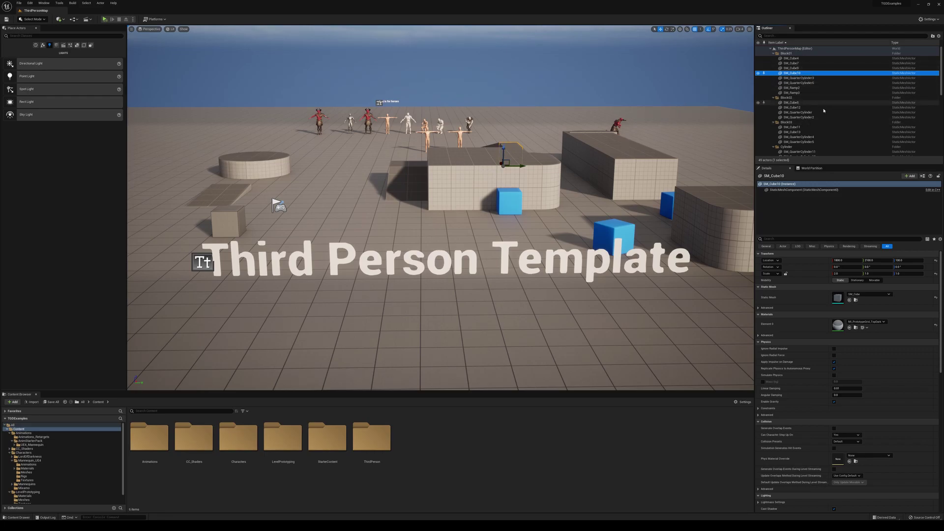
# Examine the level's full actor list, from the block folders through Lighting and Playground to the character and text actors.
pyautogui.scroll(-10, 822, 117)
pyautogui.scroll(5, 816, 113)
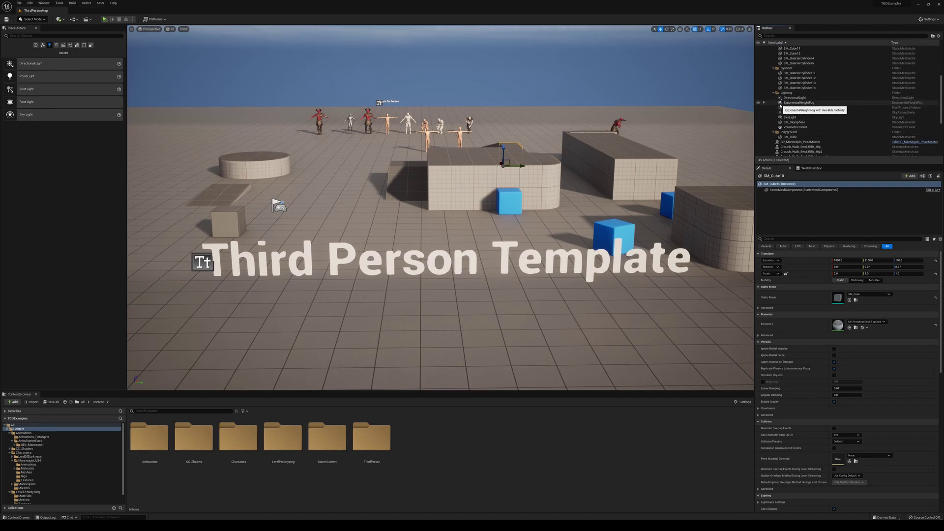
pyautogui.scroll(-1, 777, 147)
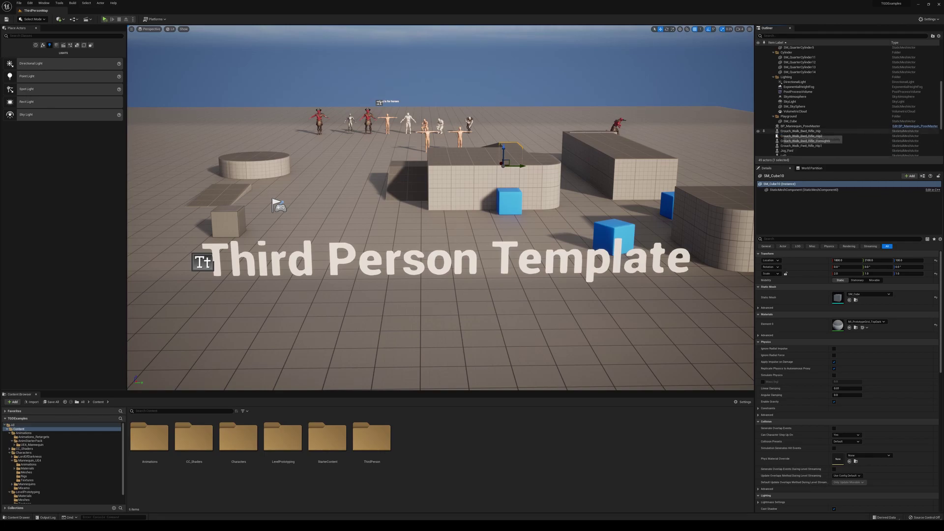
pyautogui.scroll(3, 778, 137)
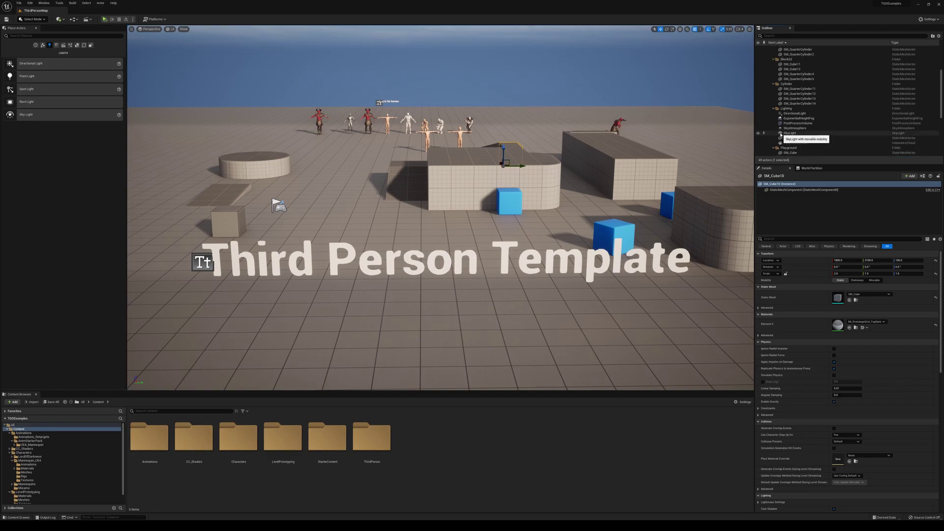
pyautogui.scroll(3, 780, 132)
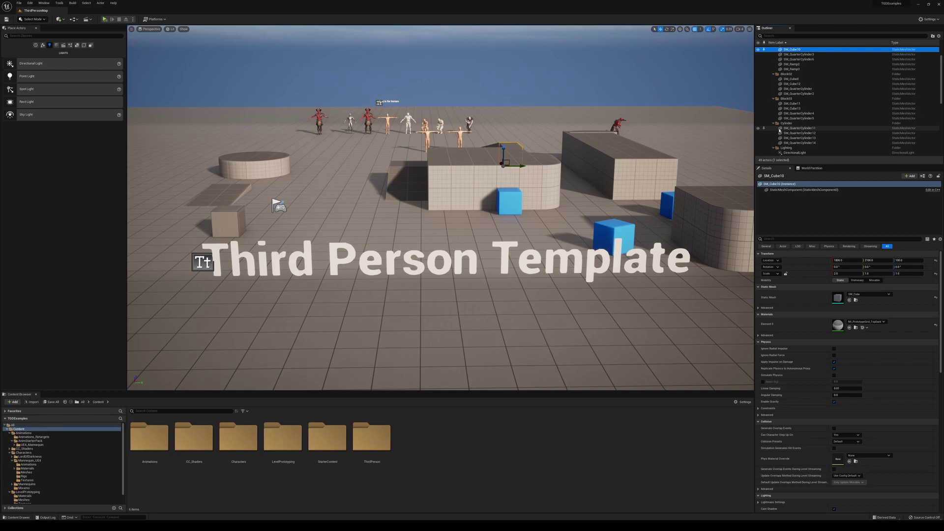
pyautogui.scroll(1, 779, 131)
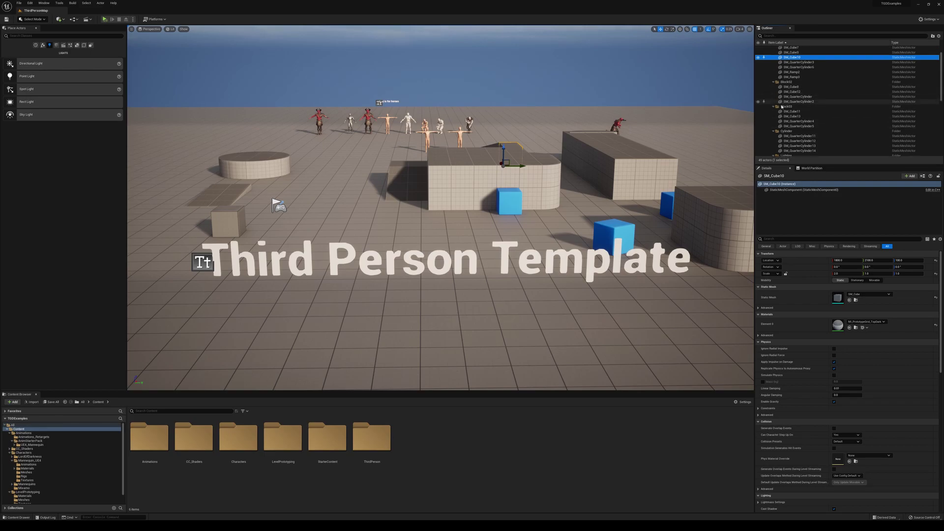
pyautogui.scroll(1, 781, 101)
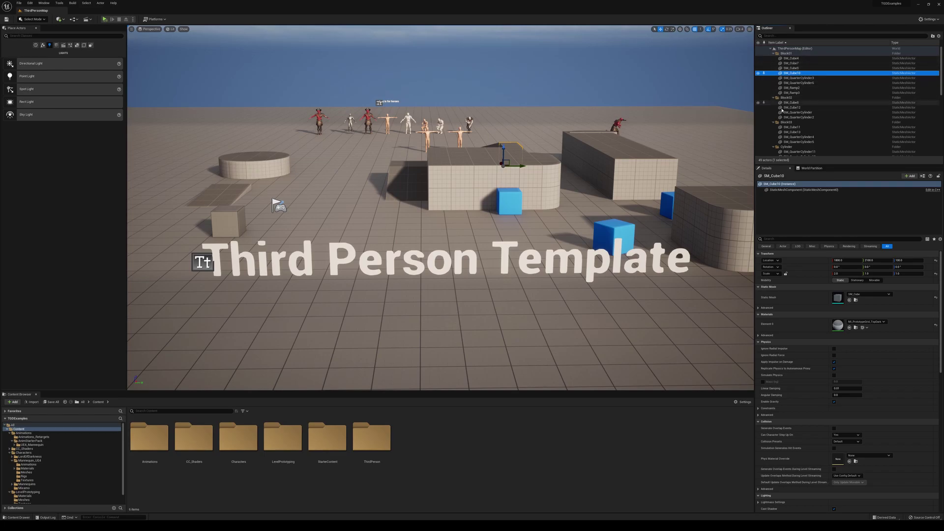
pyautogui.scroll(-10, 781, 111)
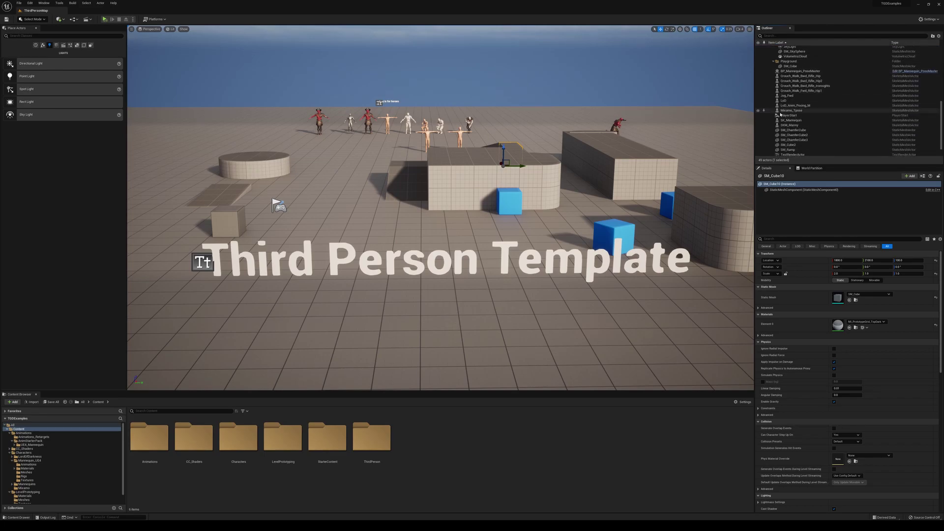
pyautogui.scroll(-1, 780, 113)
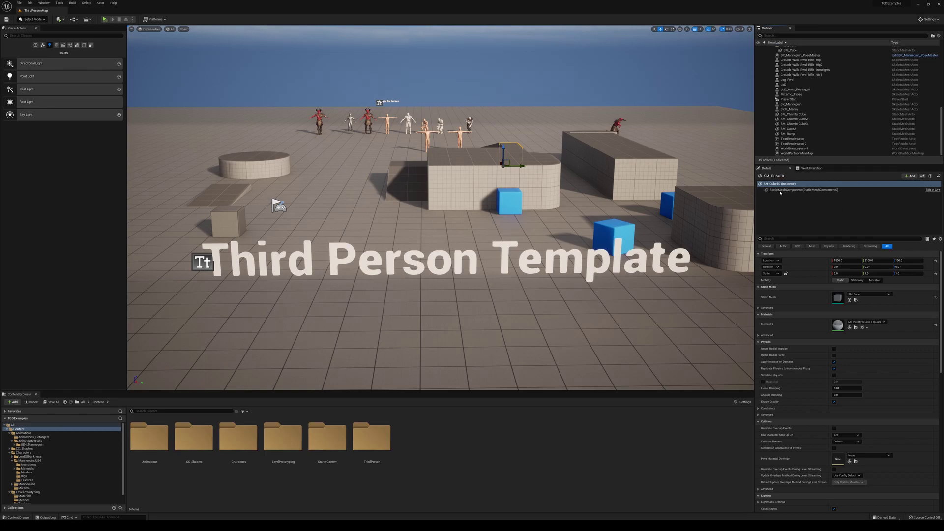
# Select the long block, the Jog_Fwd character, the rounded block corner and the SM_Cube4 block directly in the level to inspect each actor.
pyautogui.click(592, 154)
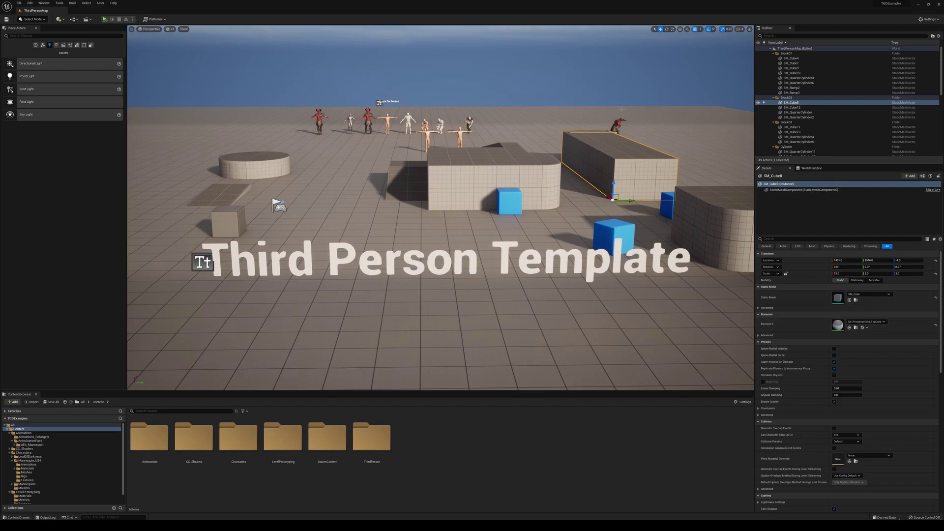
pyautogui.click(616, 123)
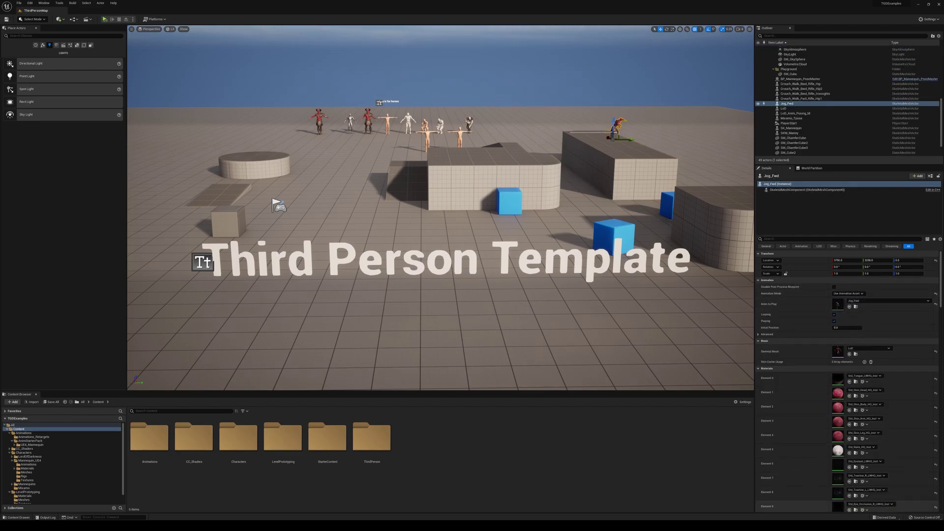
pyautogui.click(542, 175)
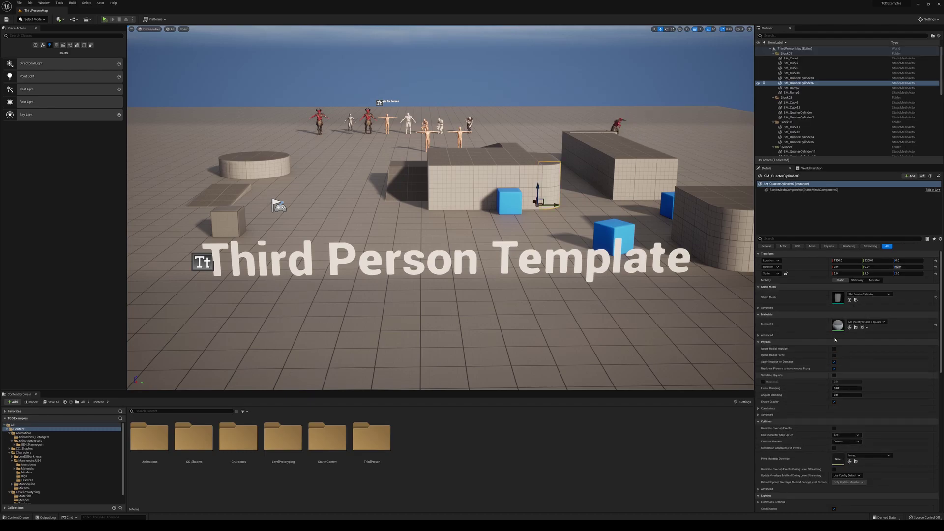
pyautogui.click(524, 164)
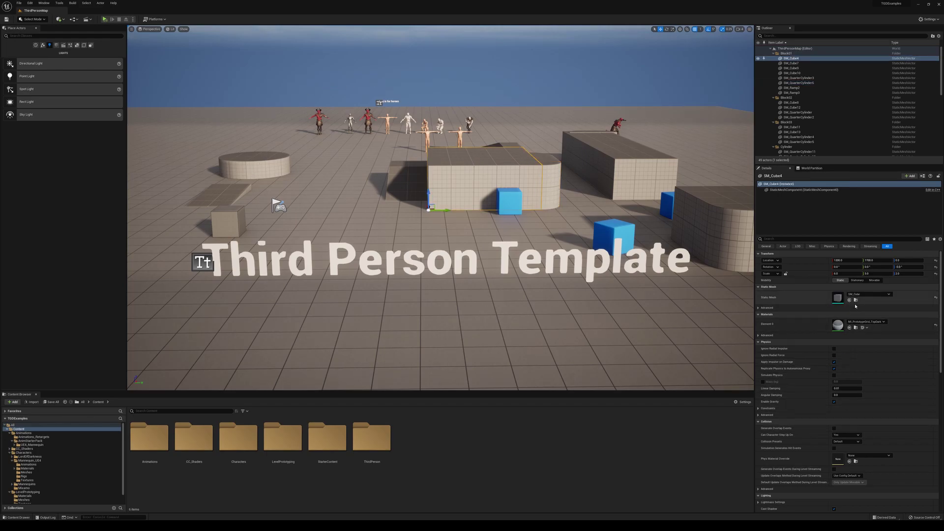
# Examine all property categories of SM_Cube4, from its transform, mesh and materials to physics, collision, lighting and rendering.
pyautogui.scroll(-1, 852, 320)
pyautogui.scroll(-12, 852, 320)
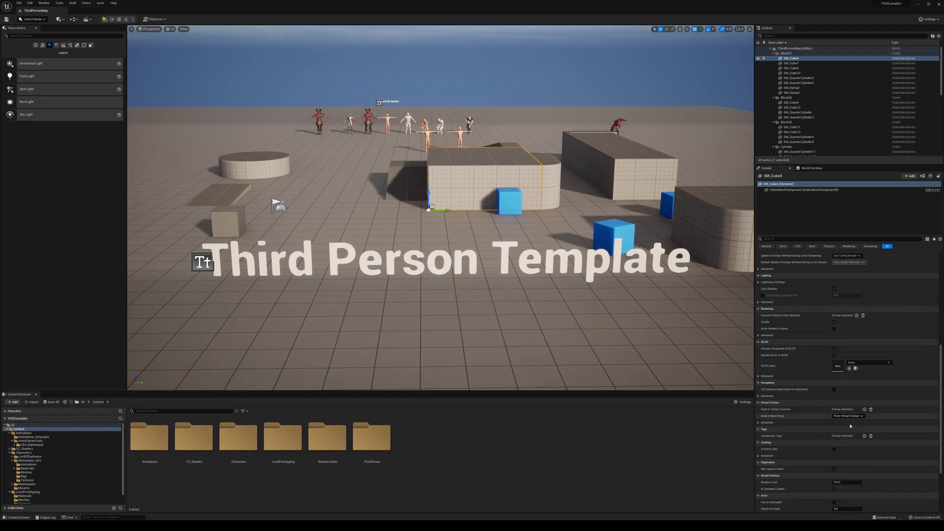
pyautogui.scroll(-4, 850, 426)
pyautogui.scroll(9, 850, 419)
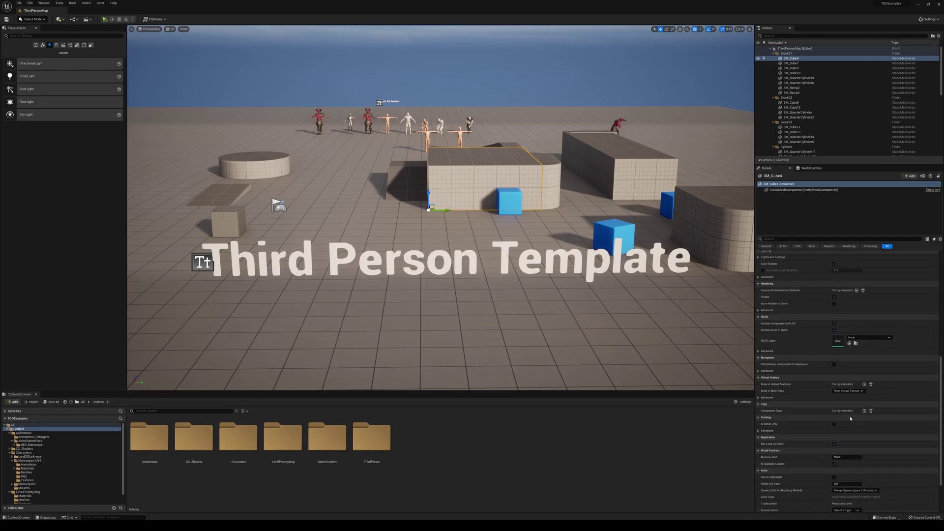
pyautogui.scroll(8, 849, 414)
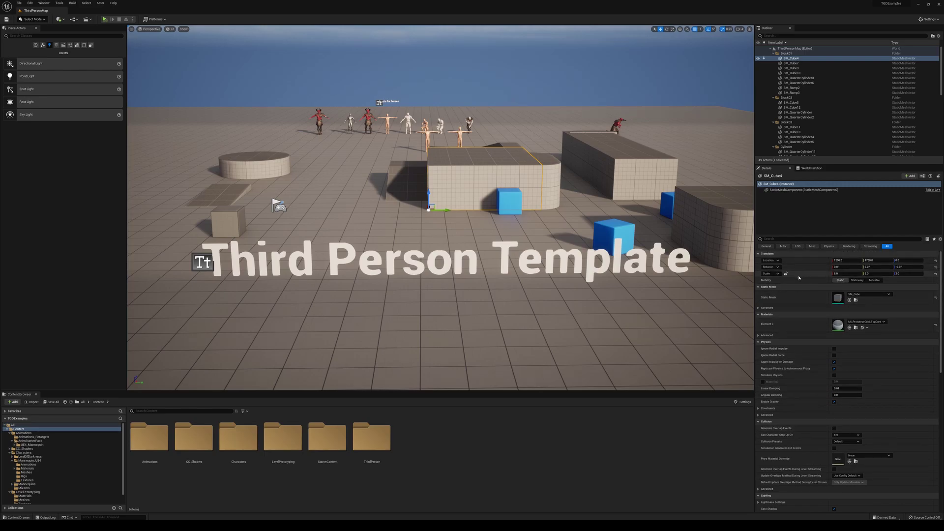
pyautogui.scroll(-2, 796, 344)
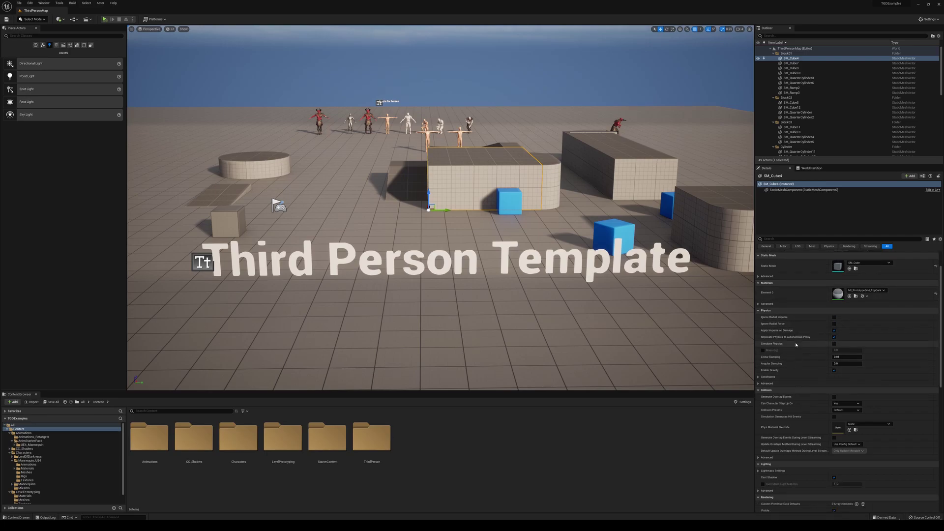
pyautogui.scroll(-4, 796, 345)
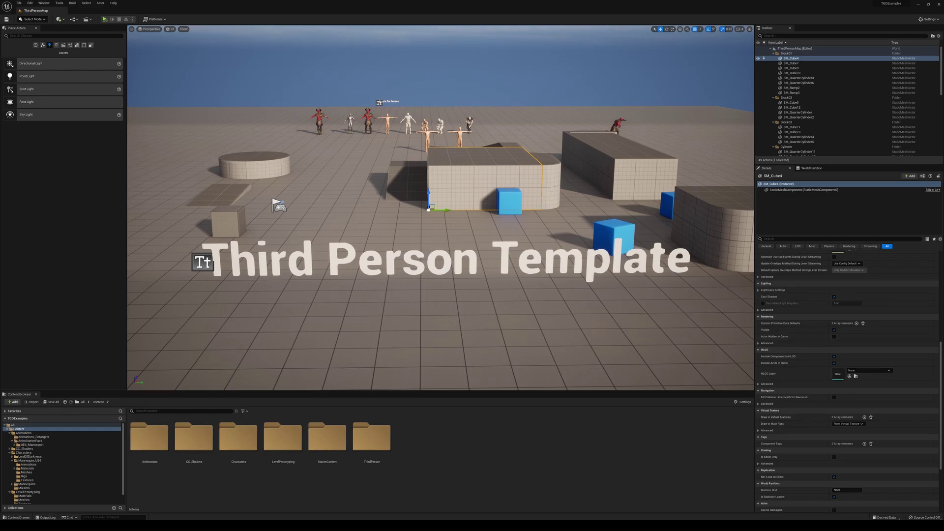
# Review which editor windows can be opened, including the Details and Layers entries, and choose the already enabled Outliner.
pyautogui.click(45, 3)
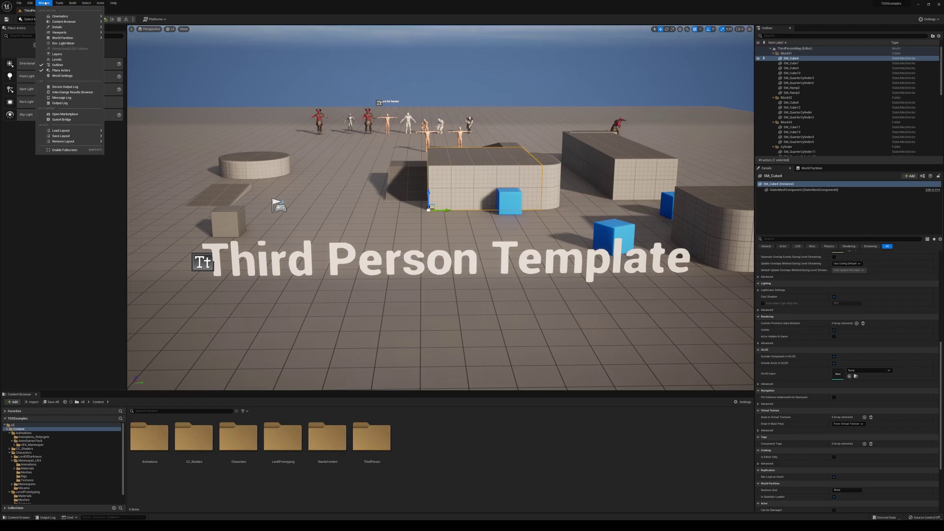
pyautogui.moveTo(50, 17)
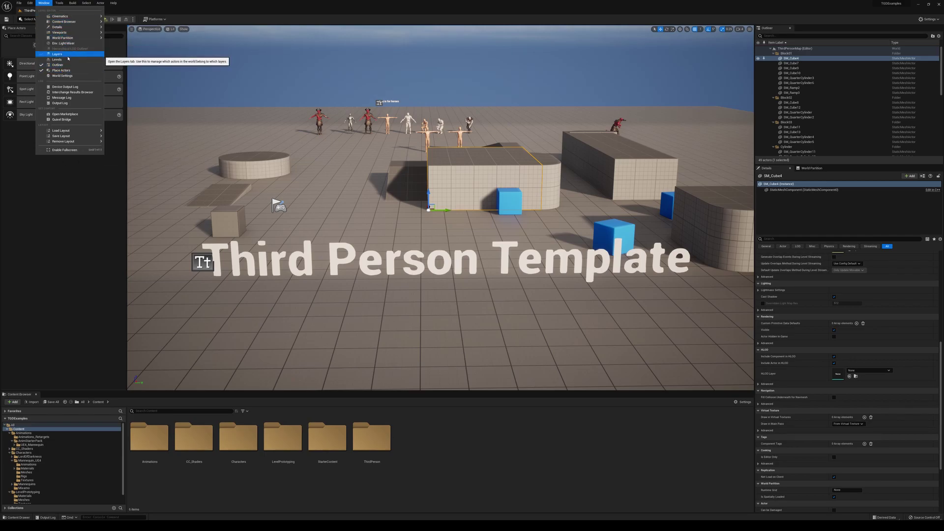
pyautogui.moveTo(69, 134)
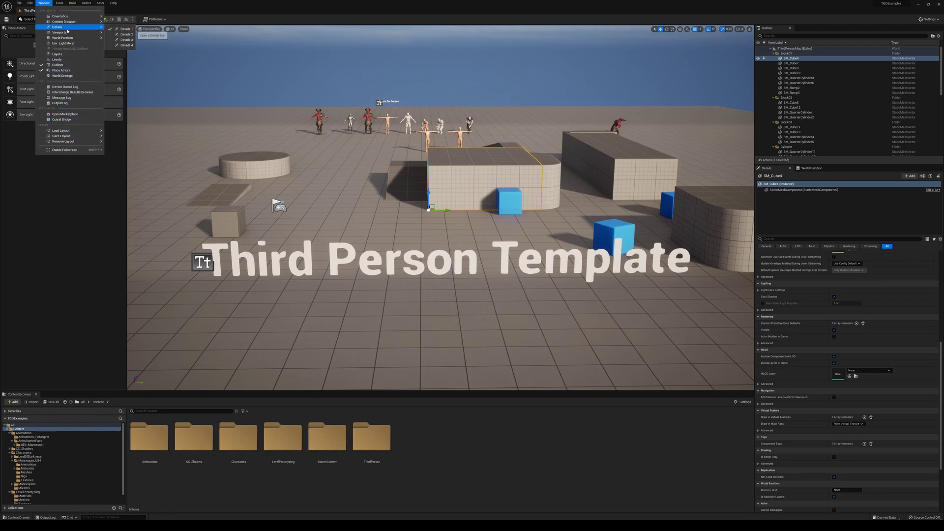
pyautogui.click(64, 65)
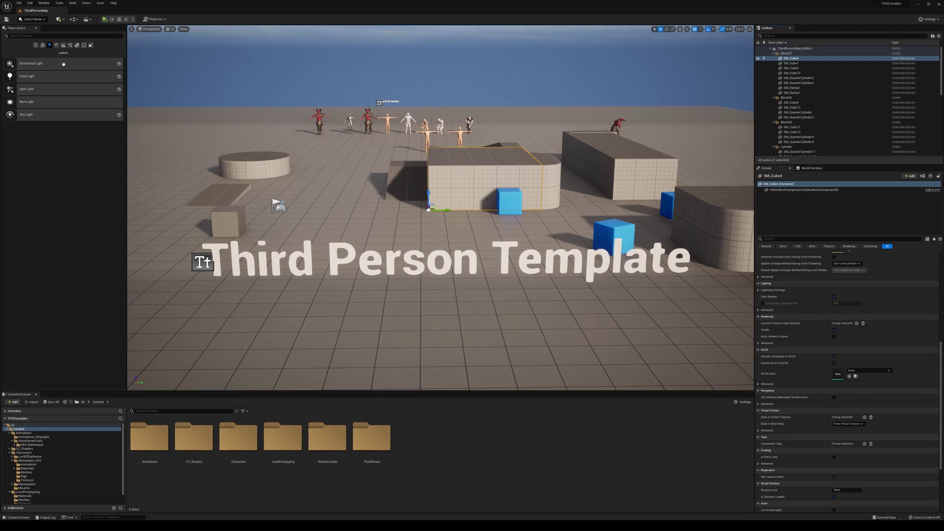
# Close the Outliner and restore it to the editor layout.
pyautogui.click(790, 29)
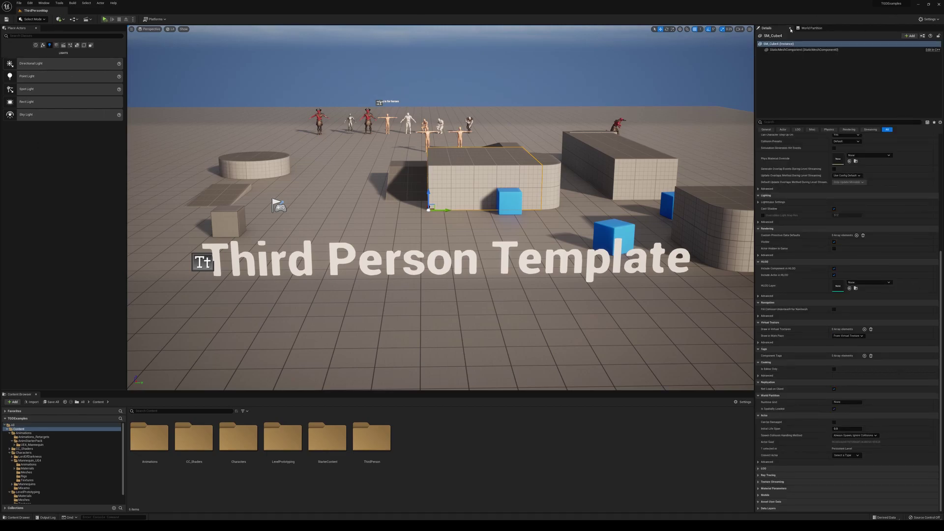
pyautogui.click(43, 3)
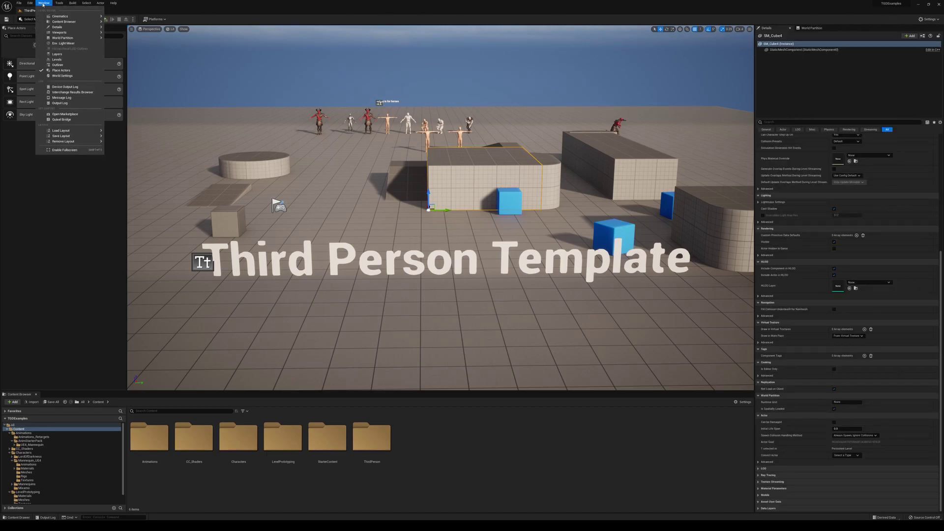
pyautogui.click(57, 65)
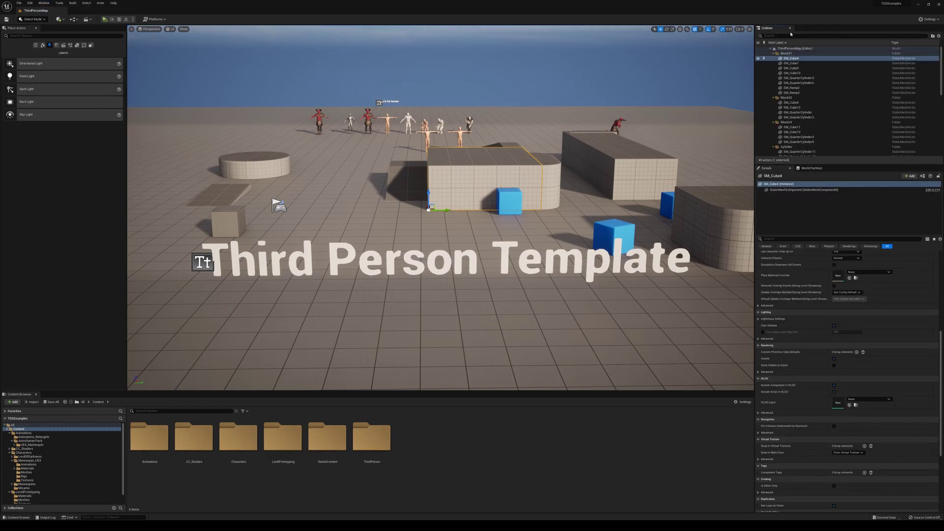
pyautogui.click(45, 3)
pyautogui.moveTo(53, 4)
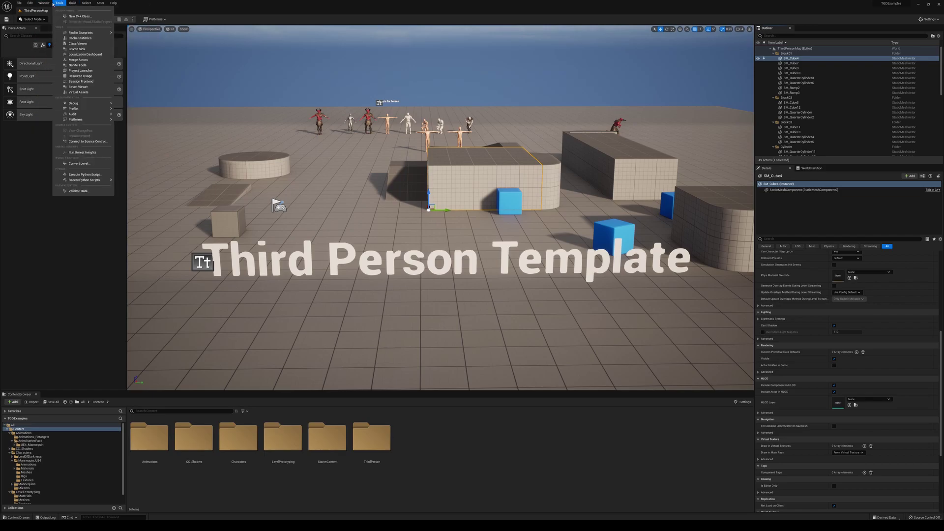
pyautogui.click(166, 2)
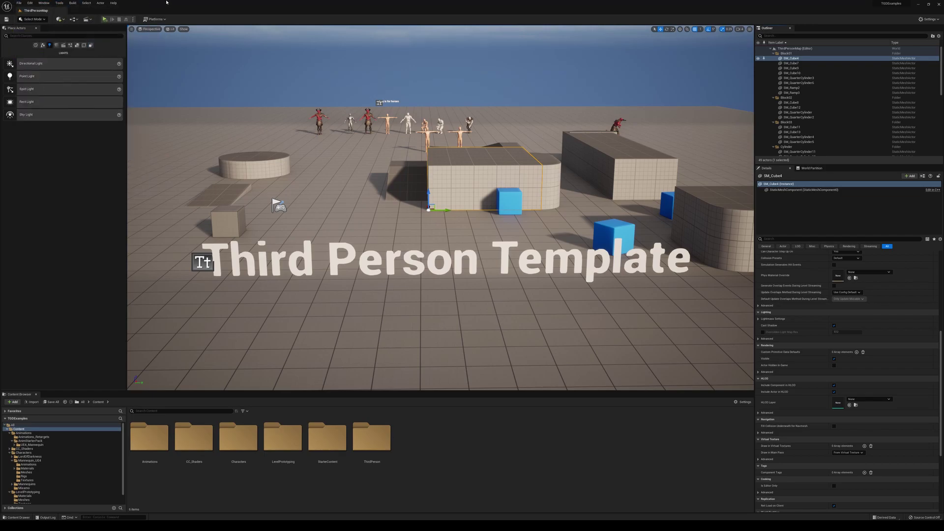